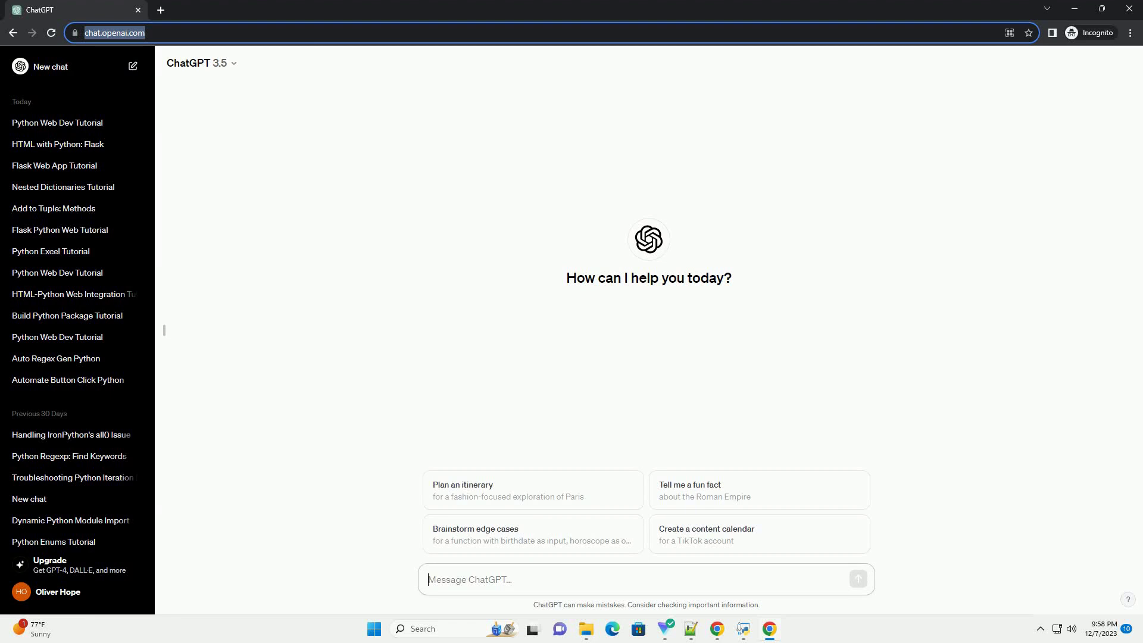
{"action": "type", "text": "write an informative tutorial about command to run a python file in terminal with code example"}
Step: Send the request for a tutorial on running a Python file from the terminal
{"action": "key", "text": "Return"}
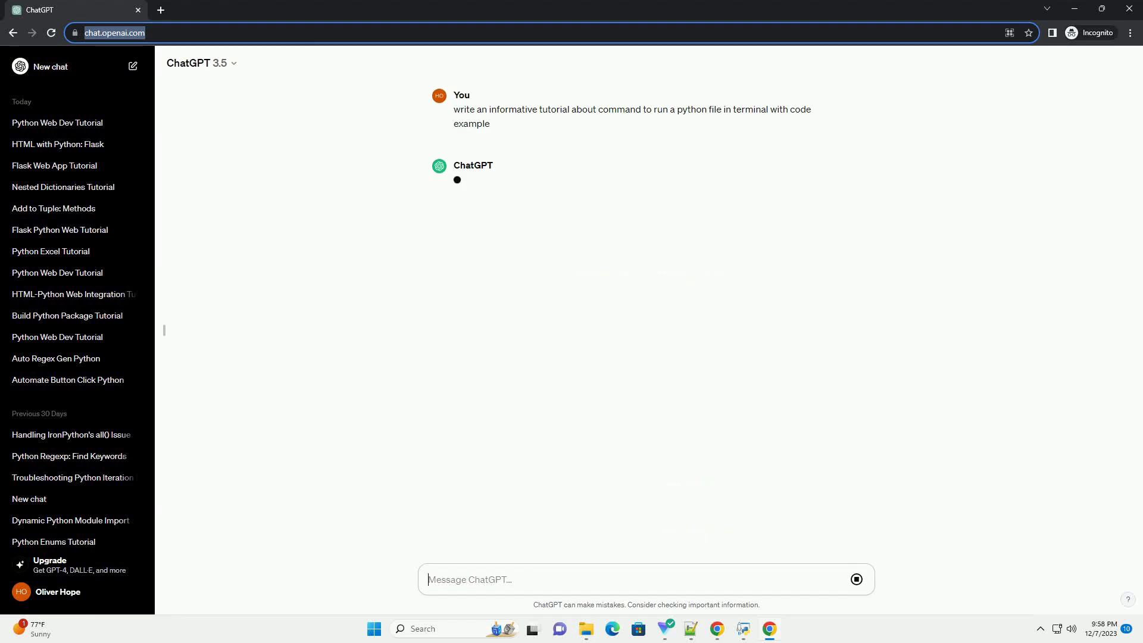